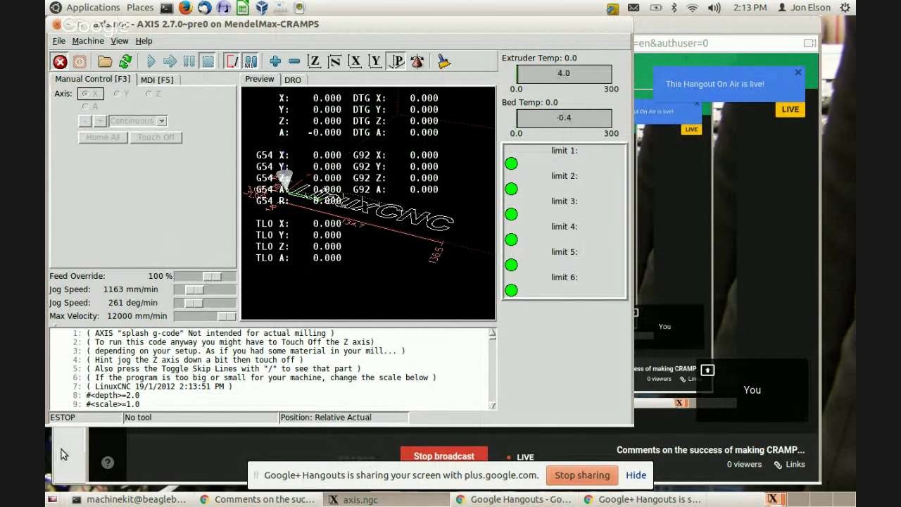
In Chrome, load pico-systems.com by accepting the autocomplete suggestion for 'pi'.
key("alt+Tab")
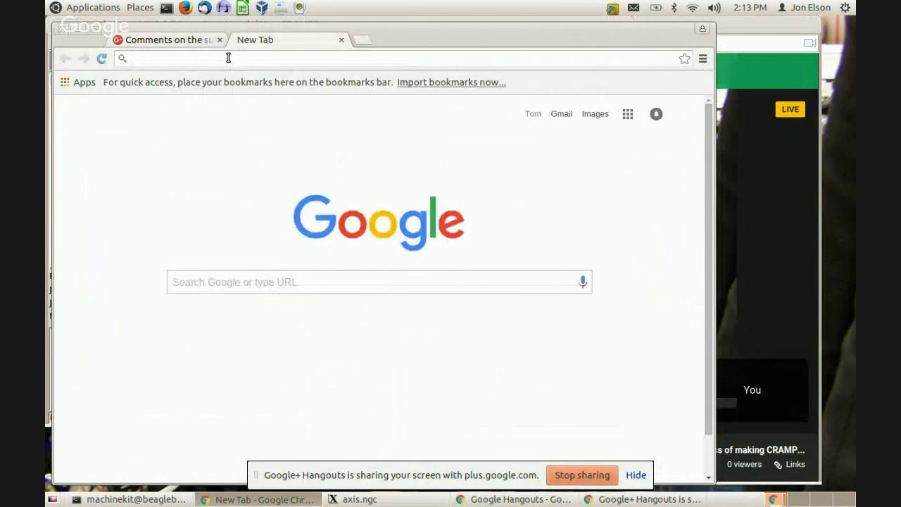
type("pi")
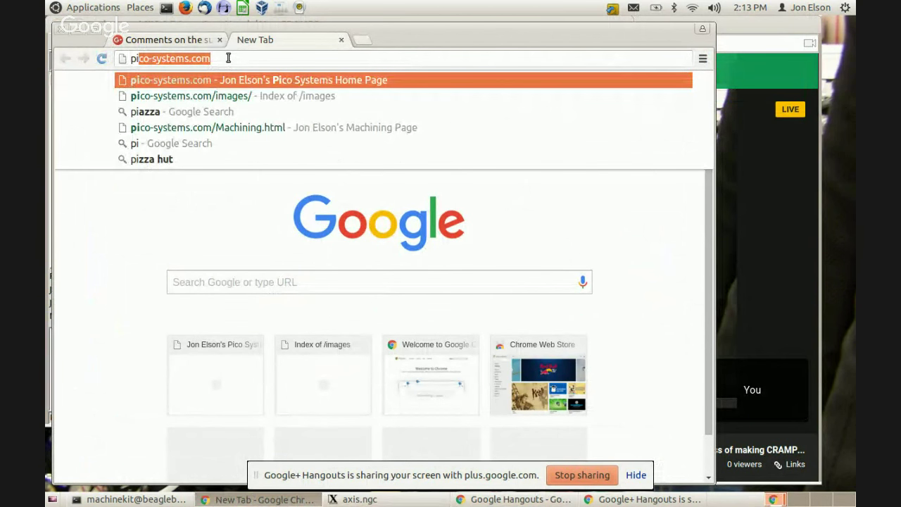
left_click(202, 60)
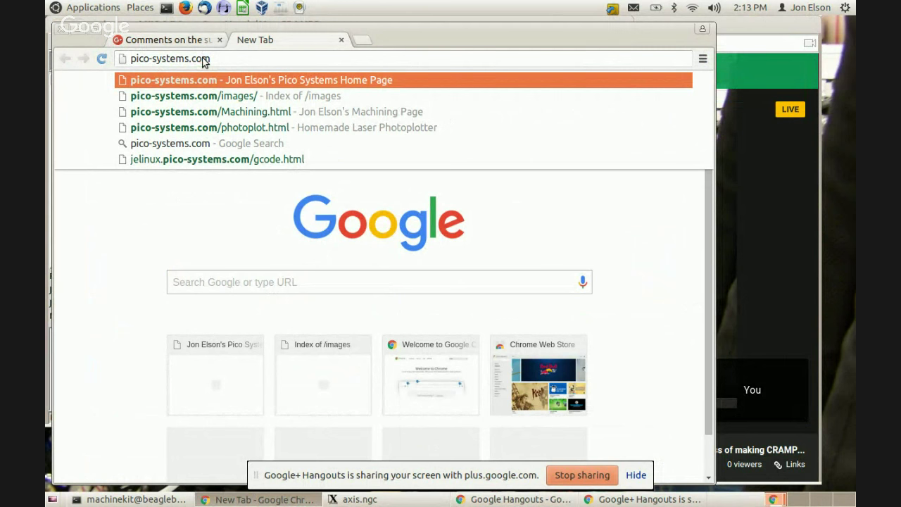
key("Return")
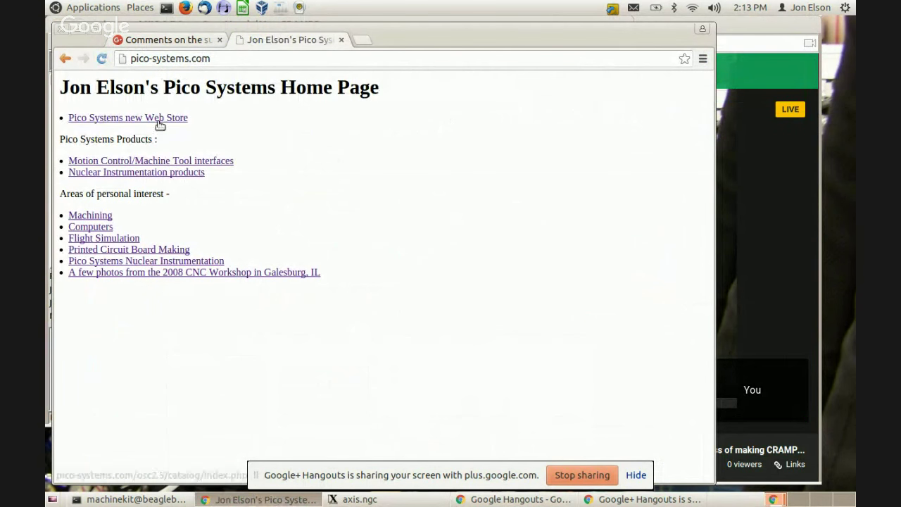
Visit the Machining page, then the Printed Circuit Board Making page.
left_click(106, 219)
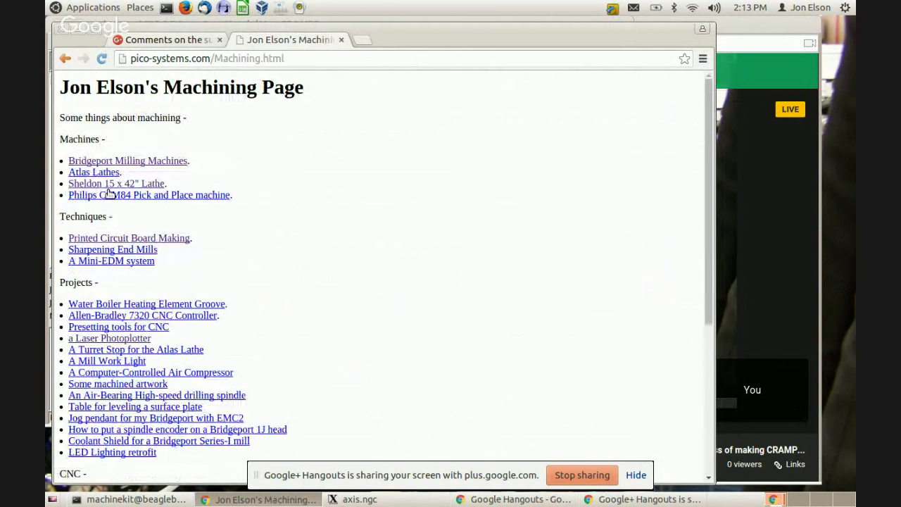
left_click(316, 61)
key("BackSpace")
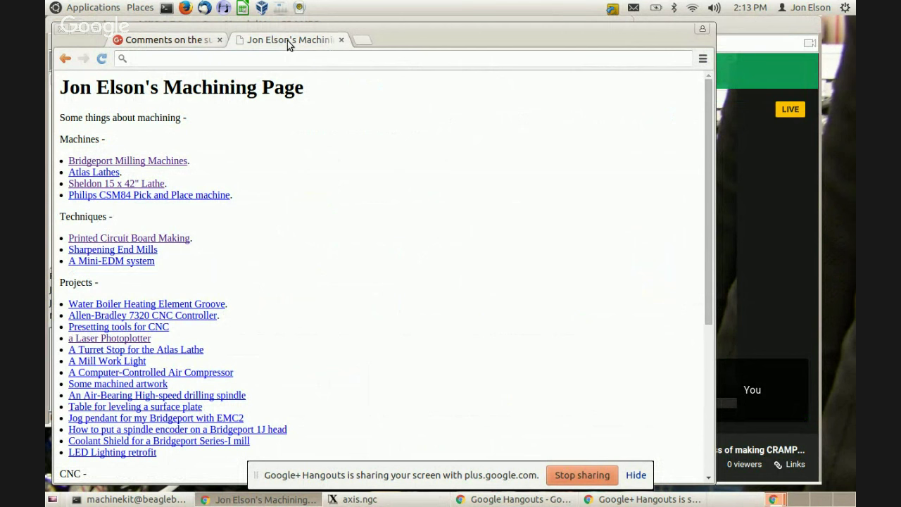
left_click(107, 239)
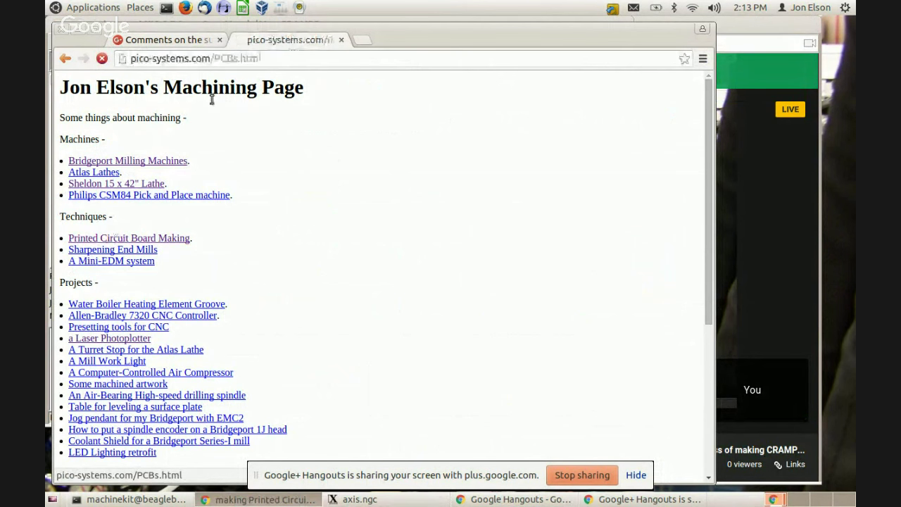
Edit the address to pico-systems.com/images/ and open Bridgeport.jpg from the listing.
left_click(279, 59)
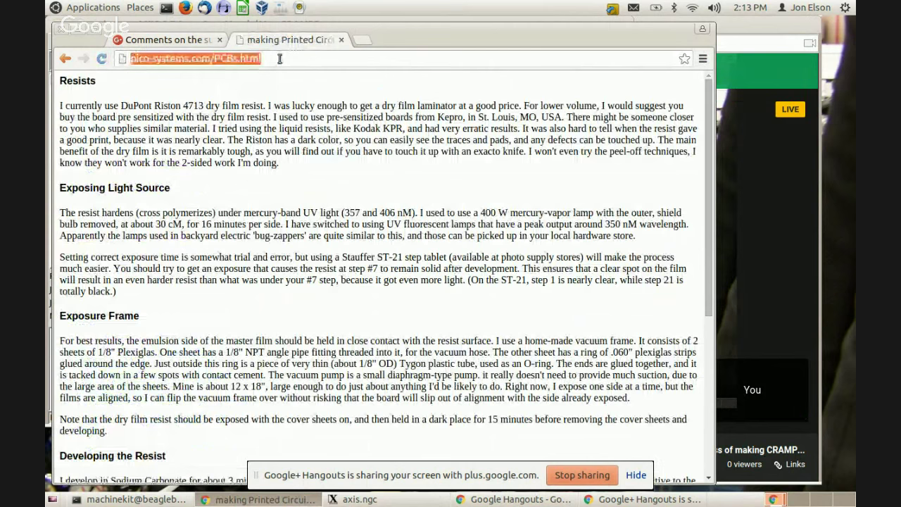
left_click(280, 59)
key("BackSpace")
key("BackSpace")
key("BackSpace")
key("BackSpace")
key("BackSpace")
key("BackSpace")
key("BackSpace")
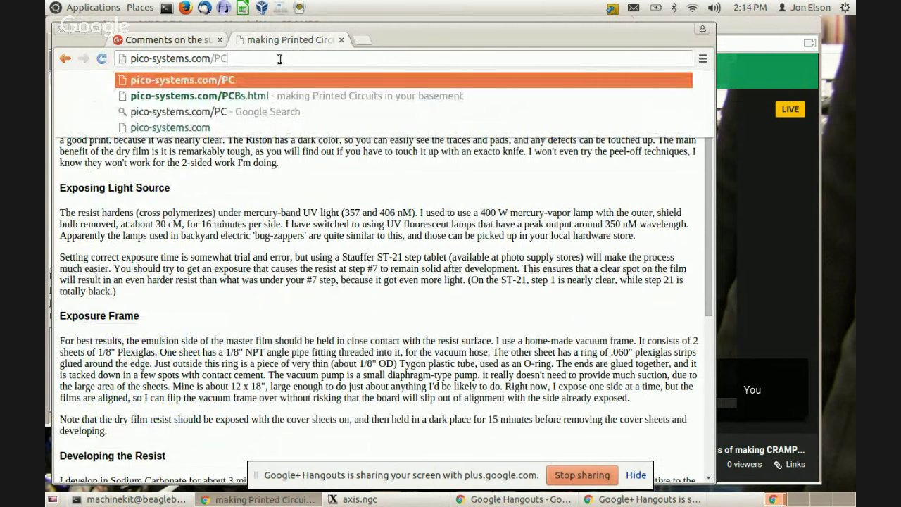
key("BackSpace")
key("BackSpace")
type("image")
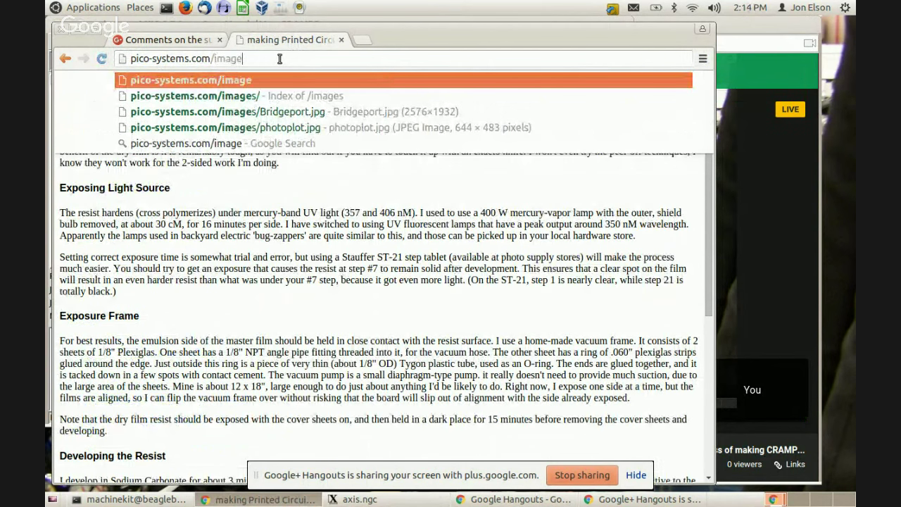
type("s/")
key("Return")
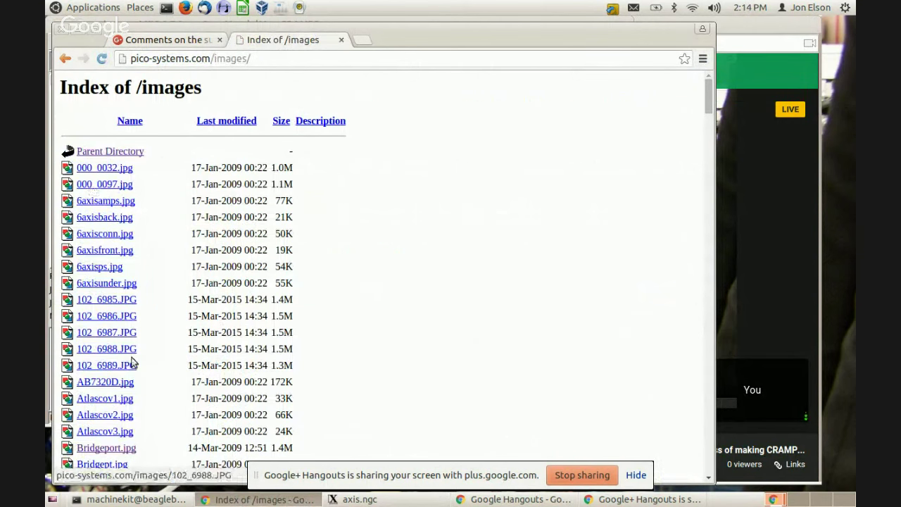
left_click(102, 451)
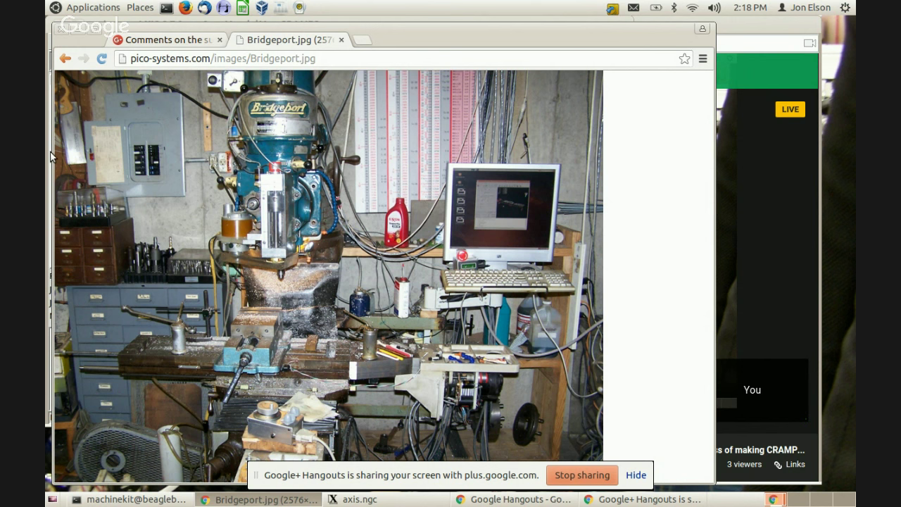
Go back from the Bridgeport photo to the Index of /images listing.
left_click(65, 60)
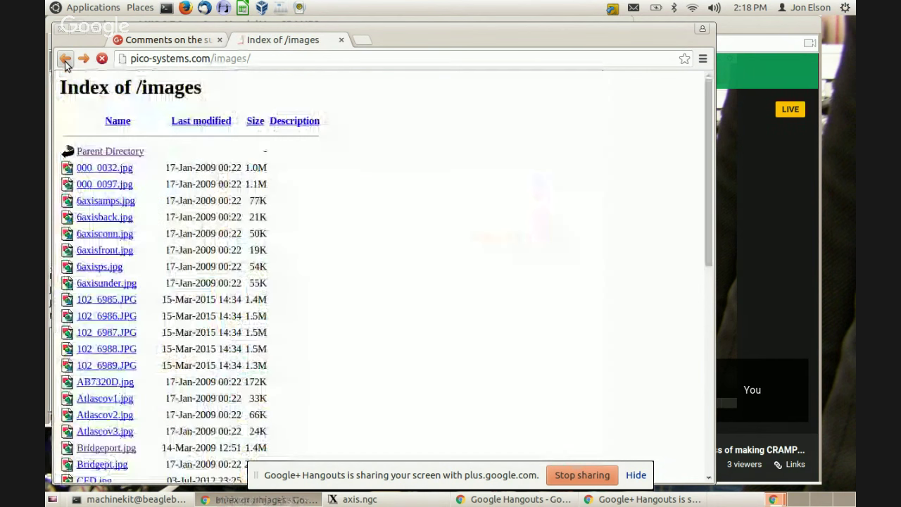
Go back twice to Machining.html and open the Philips CSM84 Pick and Place machine page.
left_click(65, 60)
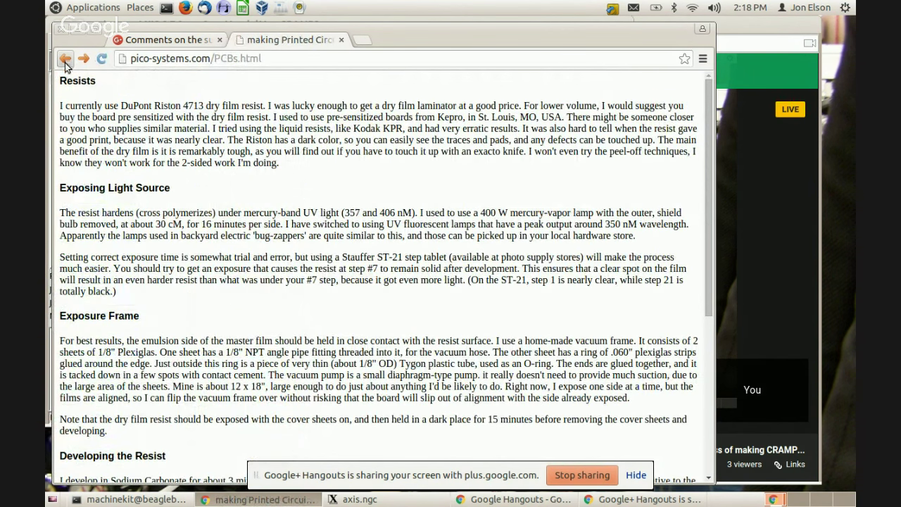
left_click(64, 61)
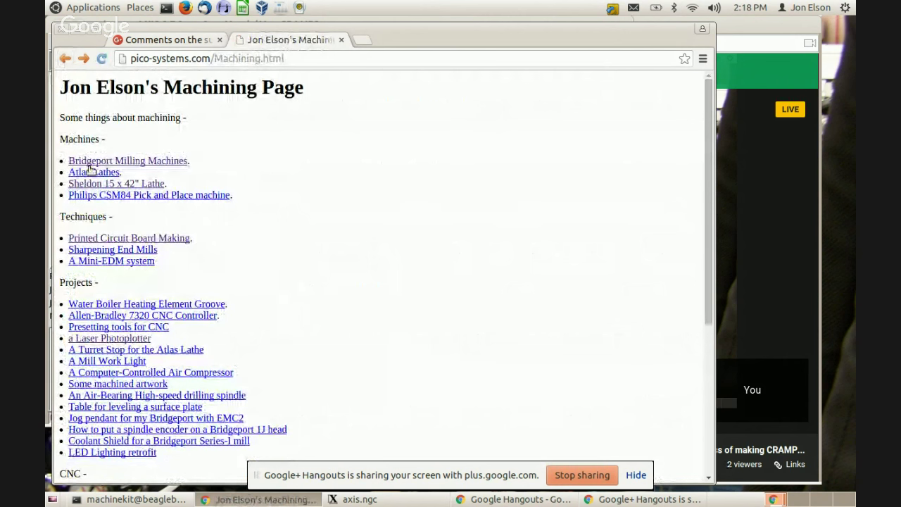
left_click(105, 195)
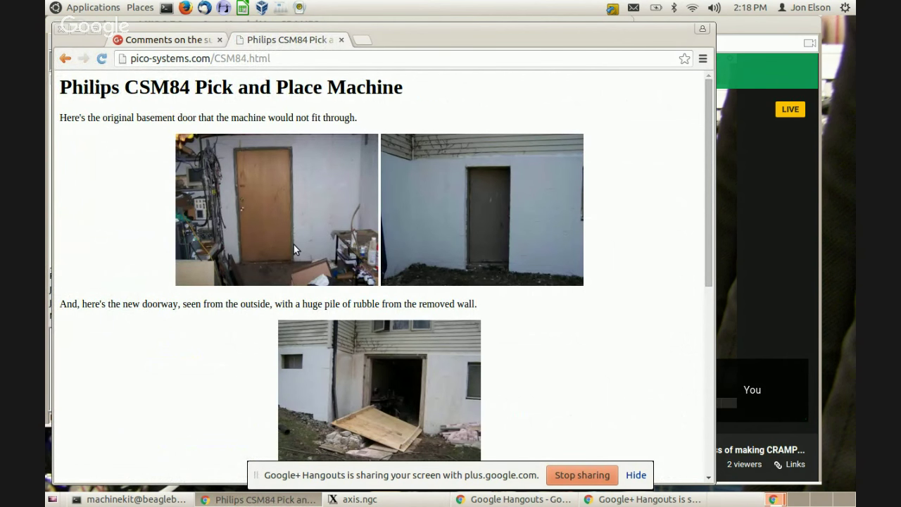
Scroll through the CSM84 installation photos, then return to the machining index page.
left_click_drag(706, 208, 739, 421)
left_click_drag(744, 461, 745, 462)
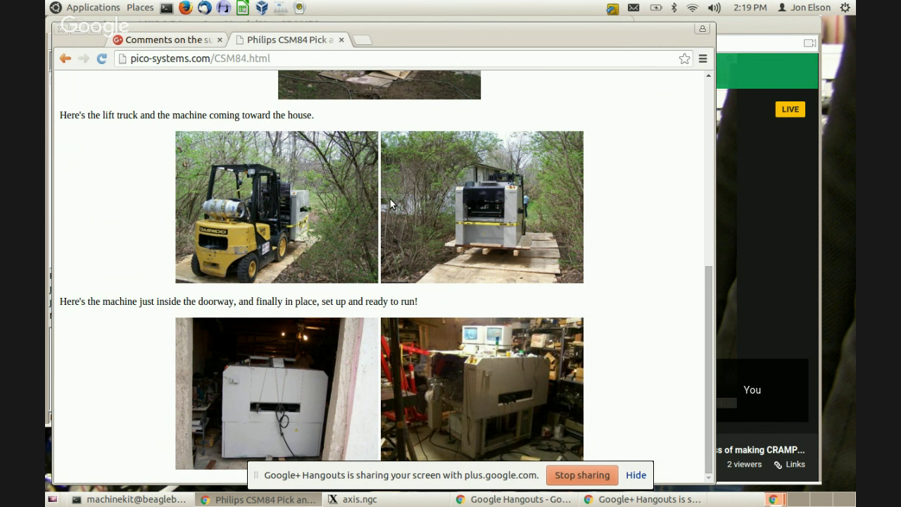
left_click(64, 60)
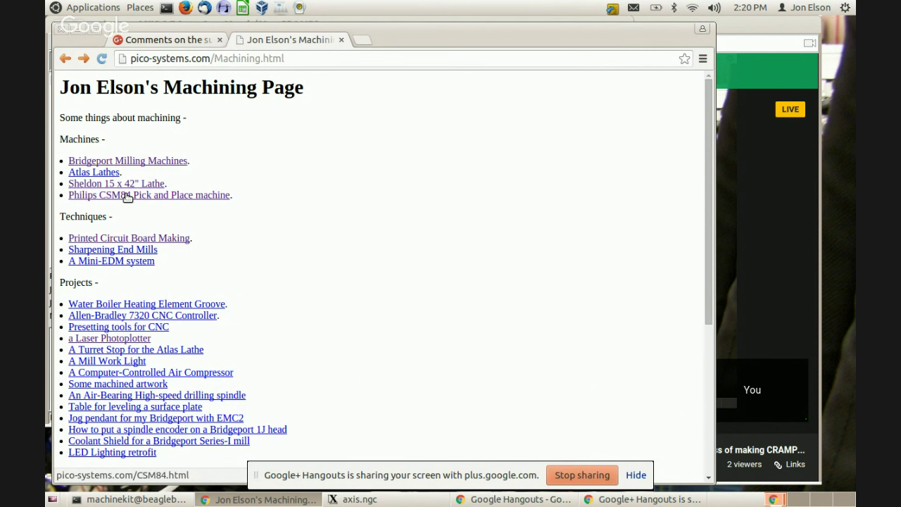
Open the 'a Laser Photoplotter' page and scroll down to its description and photo.
left_click(134, 338)
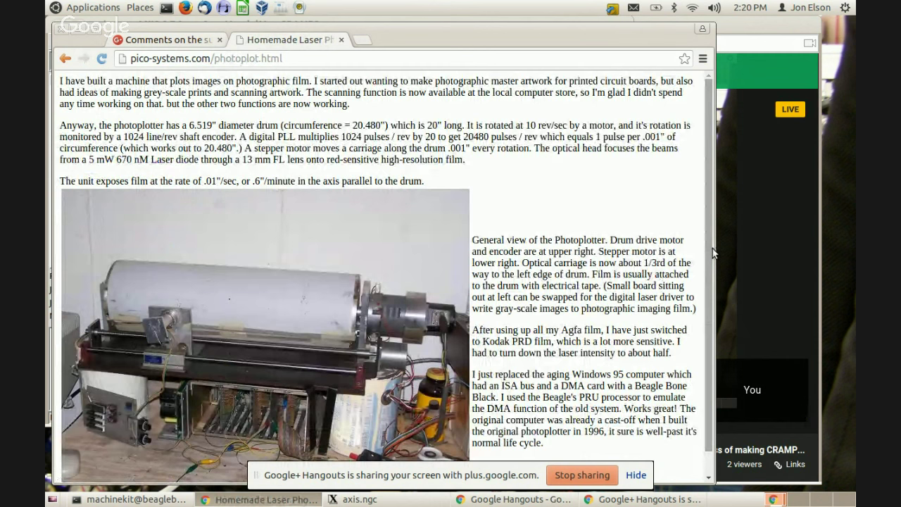
left_click_drag(710, 252, 710, 253)
scroll(193, 326, "down", 1)
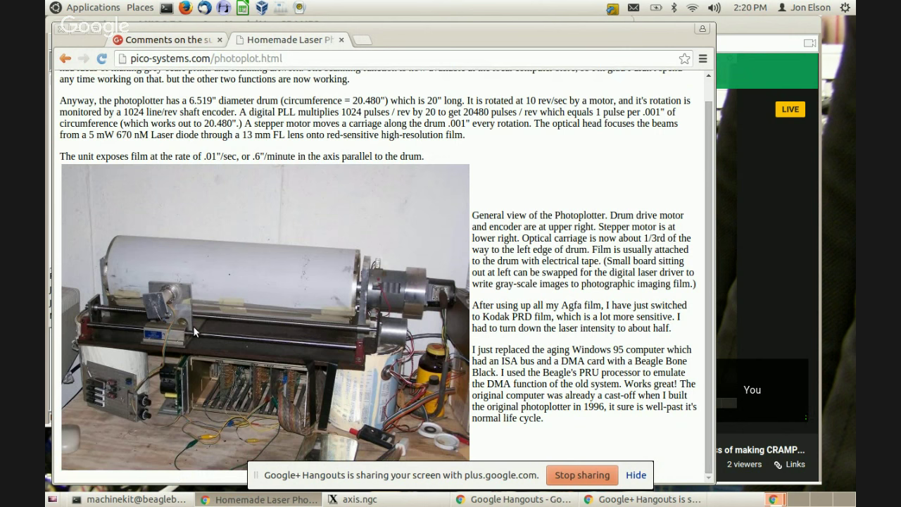
Open the photoplotter photo in a new tab using 'Open image in new tab'.
right_click(211, 268)
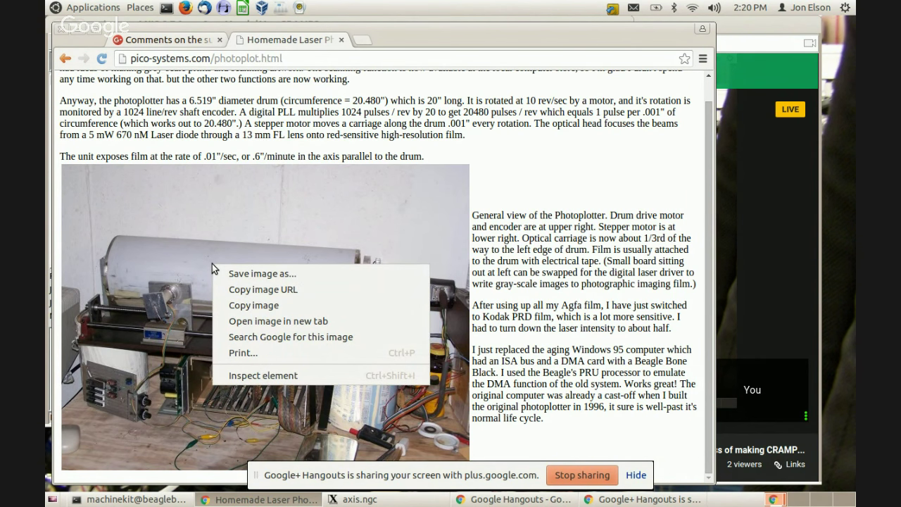
left_click(261, 321)
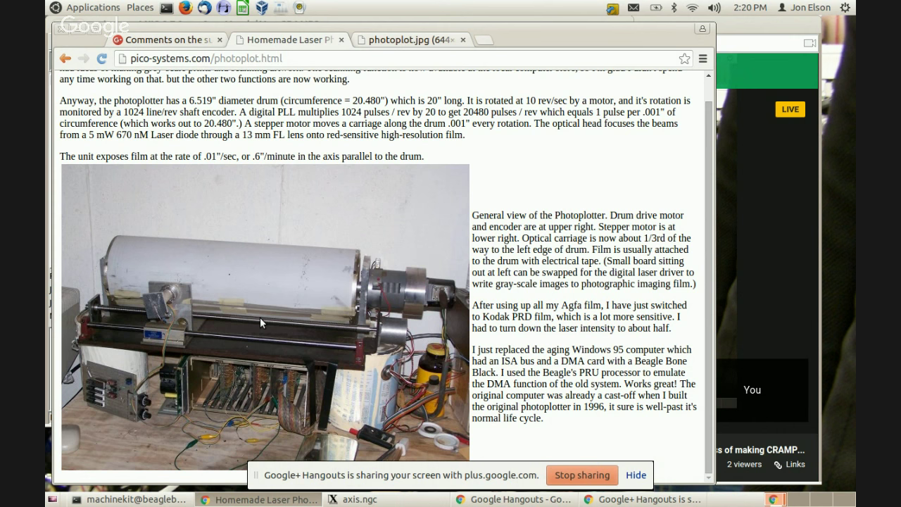
Switch to the photoplot.jpg tab and zoom the image to 125%.
left_click(429, 41)
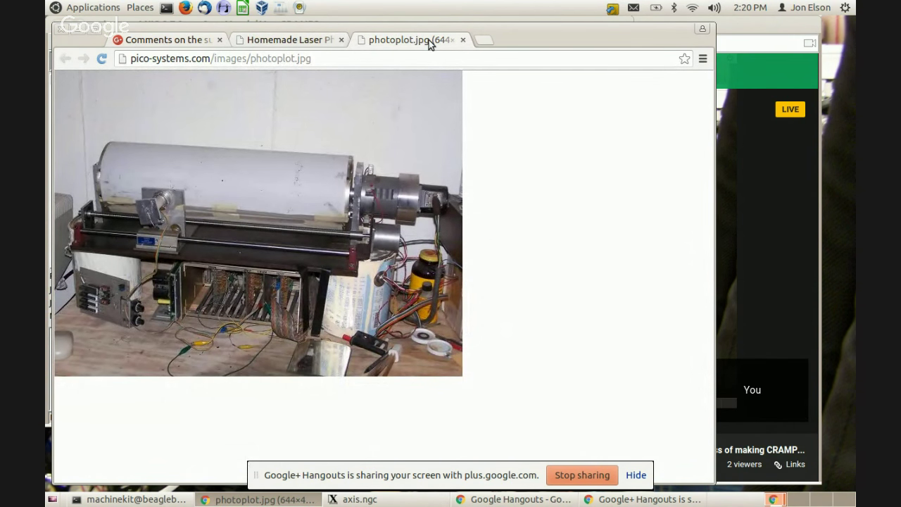
key("ctrl+plus")
key("ctrl+plus")
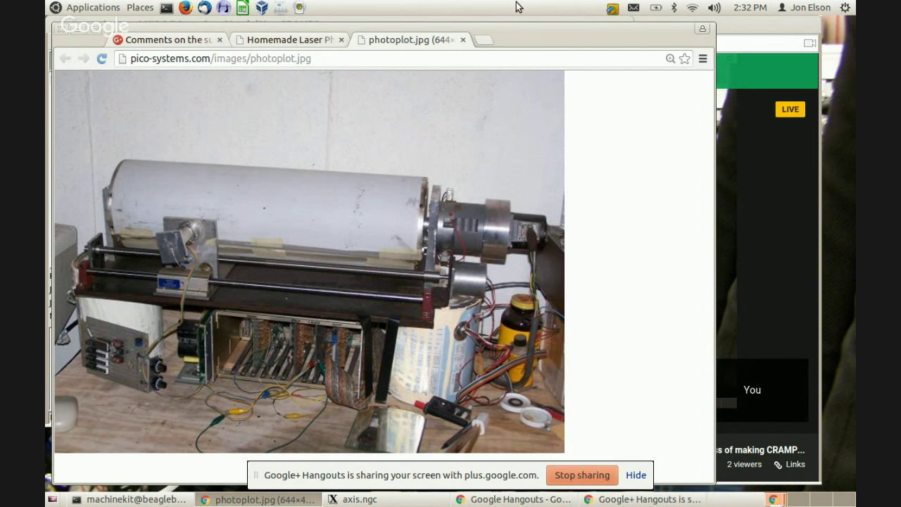
Close the photoplot.jpg tab, go back to Machining.html, and bring the Hangouts broadcast forward.
left_click(461, 40)
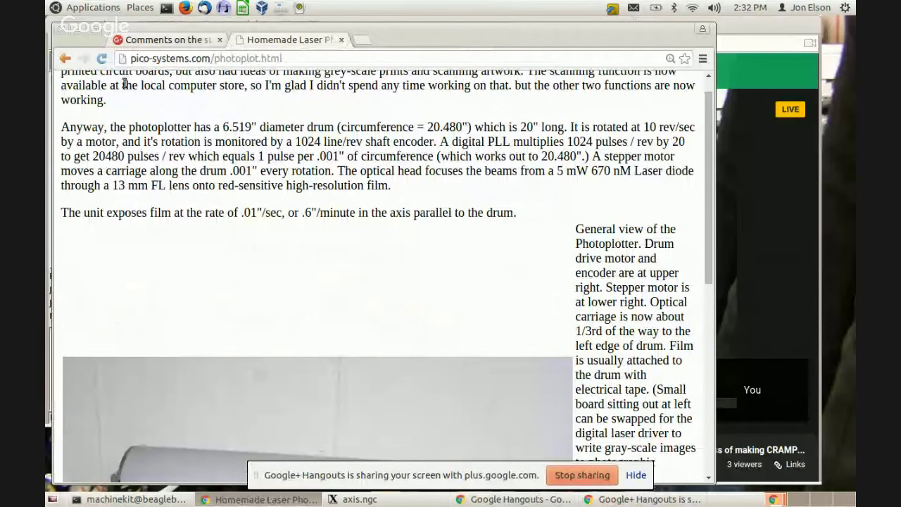
left_click(66, 58)
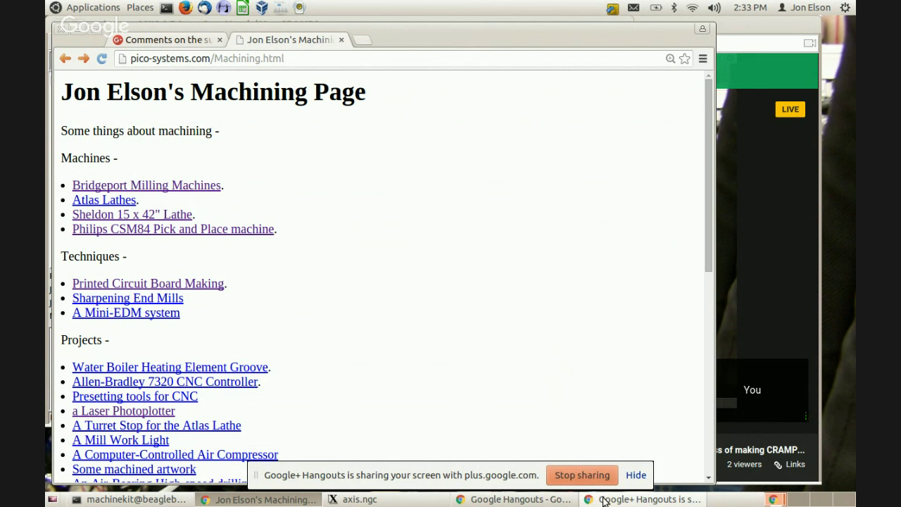
left_click(515, 499)
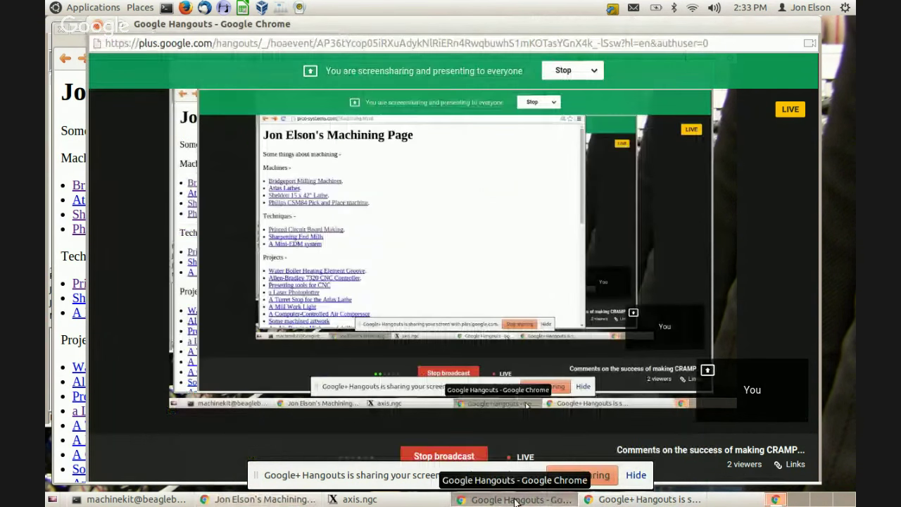
Raise the axis.ngc LinuxCNC AXIS window in front of the Hangouts broadcast.
left_click(423, 502)
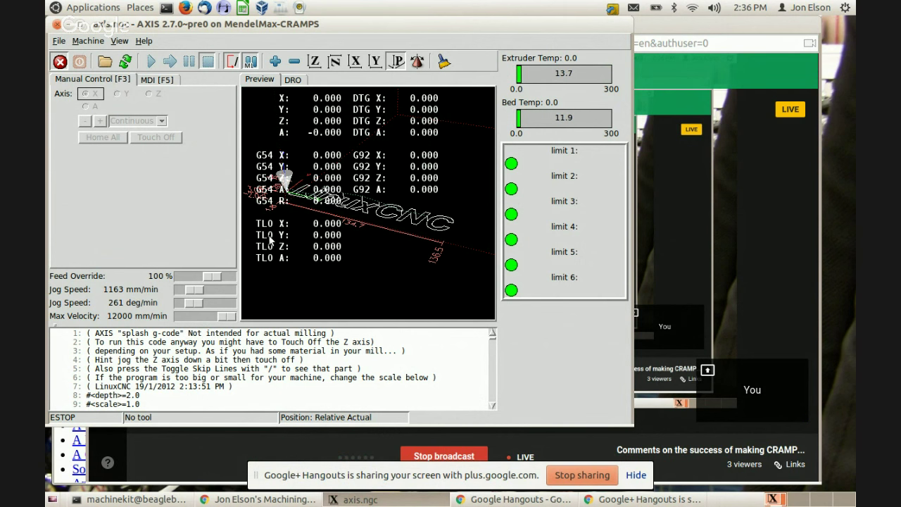
Release the E-stop, power on the machine, and jog X negative then back to -4.730.
key("F1")
key("F2")
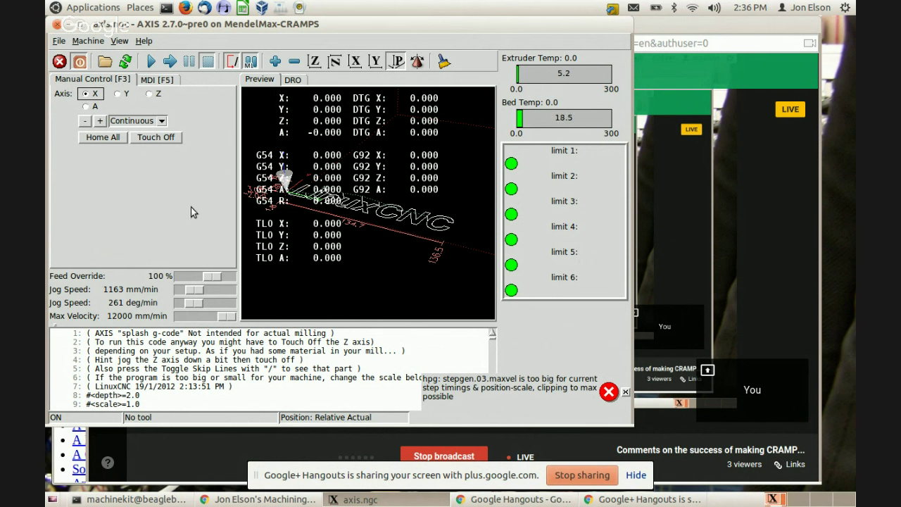
key("Left")
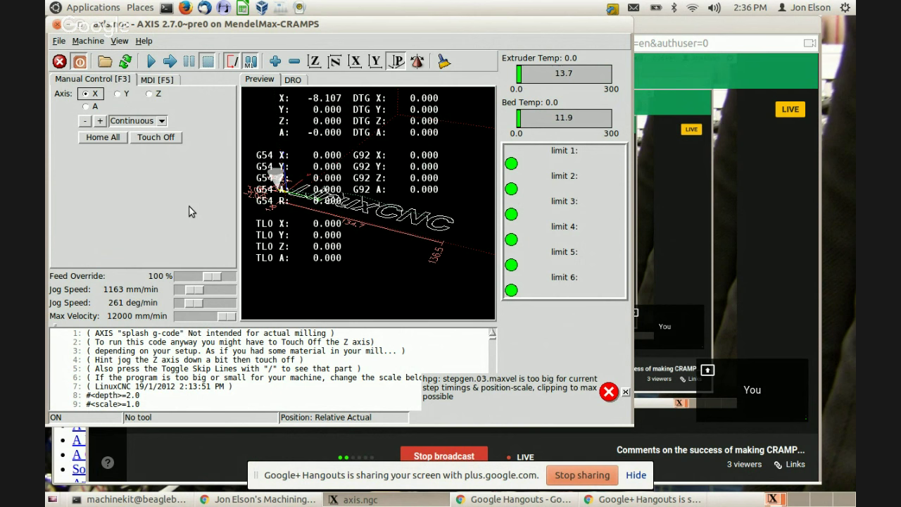
key("Right")
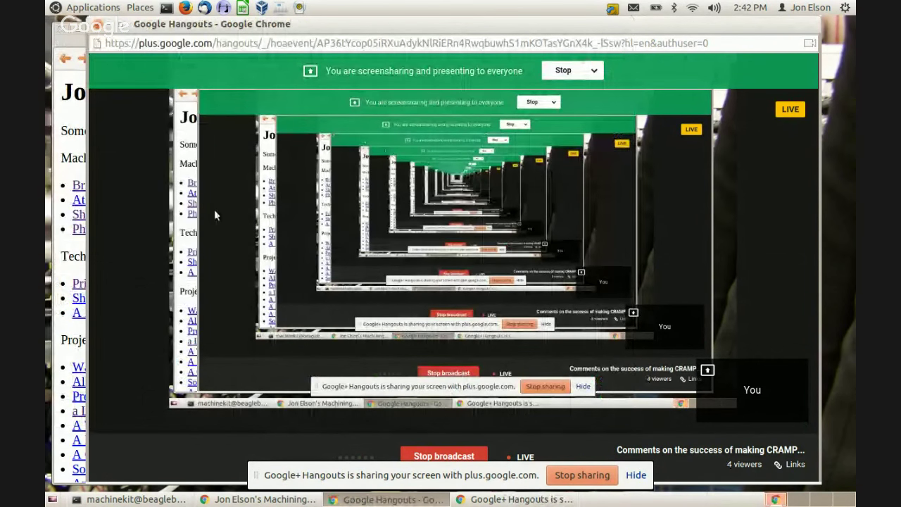
Replace the machining page's URL with a Google search for 'youtu'.
left_click(78, 115)
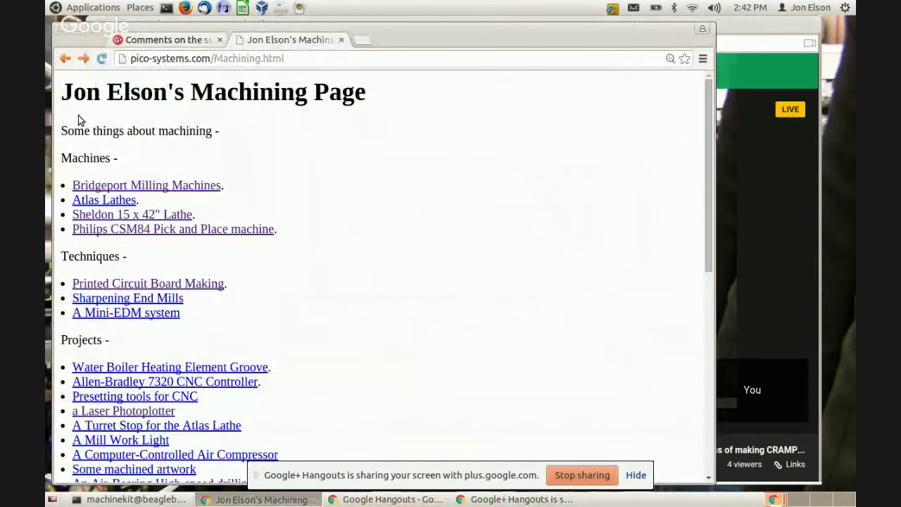
left_click(435, 60)
key("BackSpace")
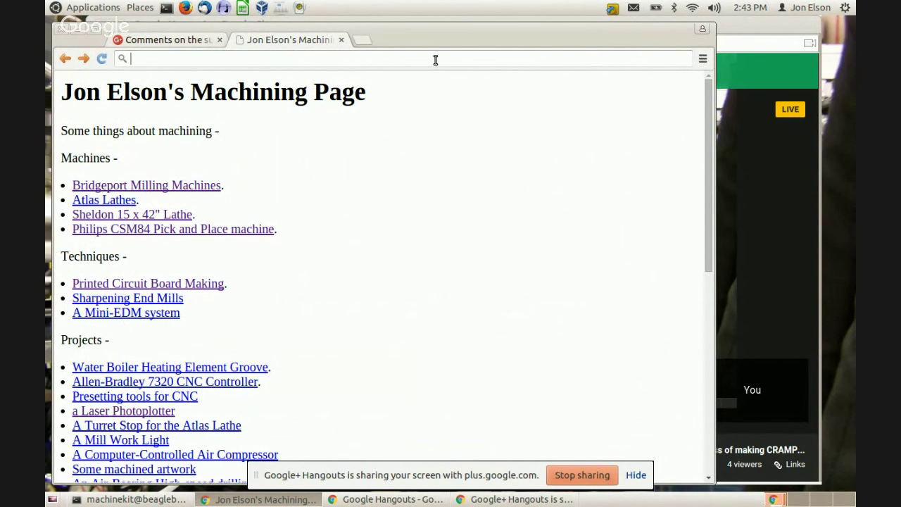
type("youtu")
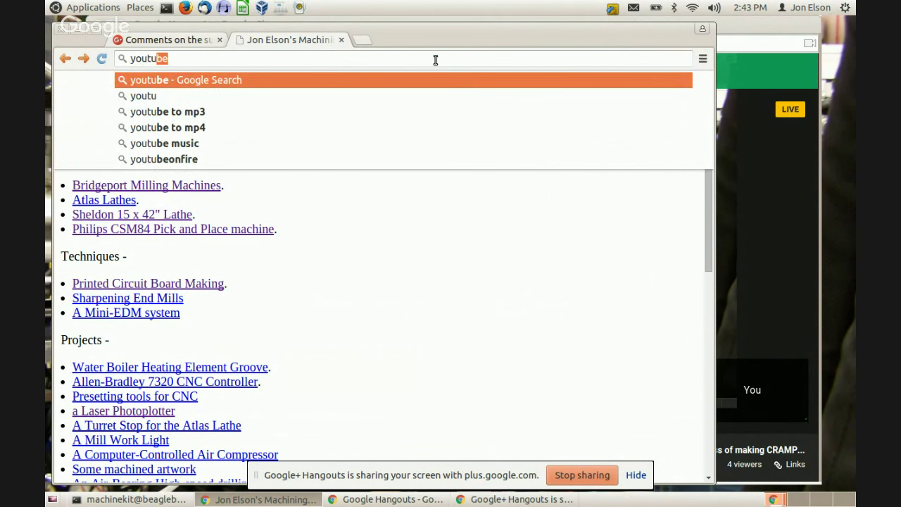
key("Return")
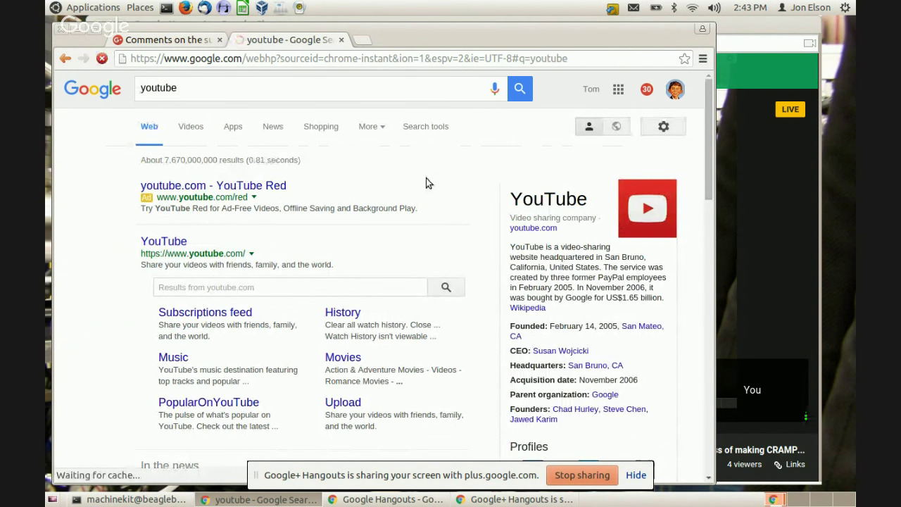
Go to YouTube and search for 'linuxcnc 5 axis'.
left_click(176, 245)
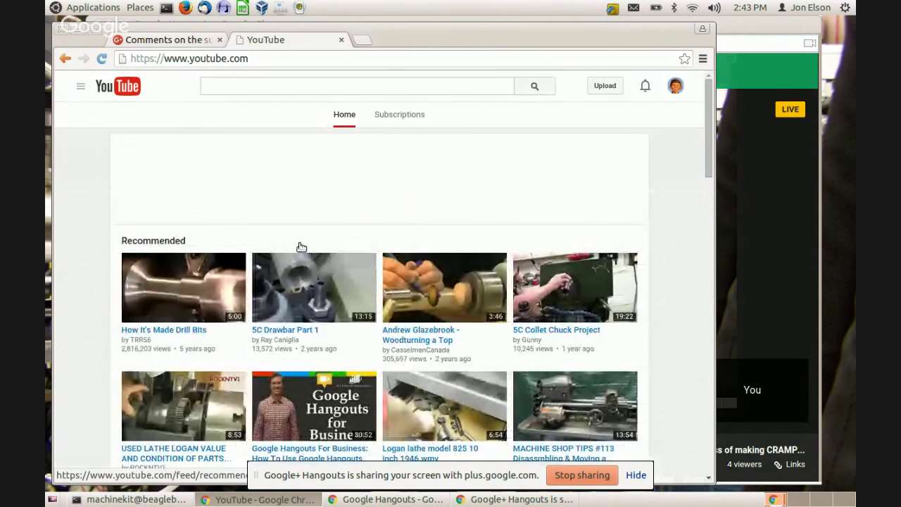
left_click(328, 114)
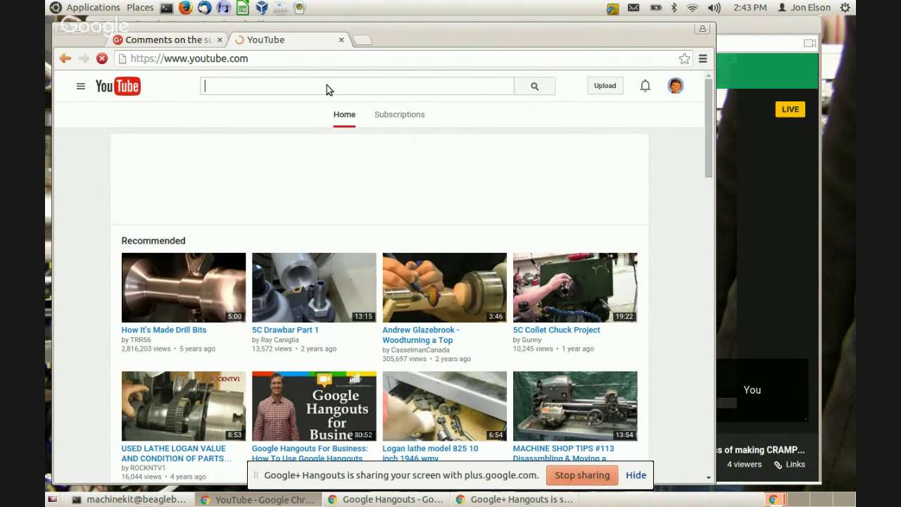
type("linuxcnc 5 axis")
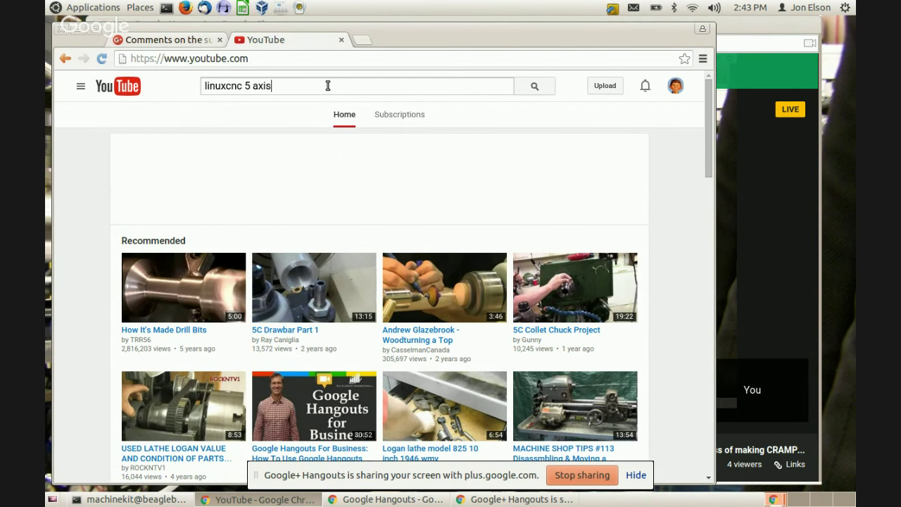
key("Return")
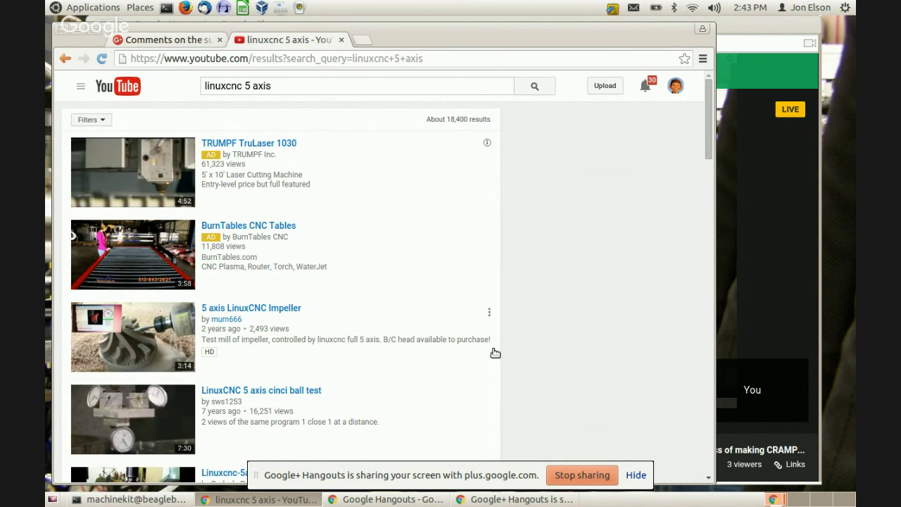
Play the 'LinuxCNC 5 axis cinci at MPM' video full screen.
left_click_drag(706, 145, 709, 226)
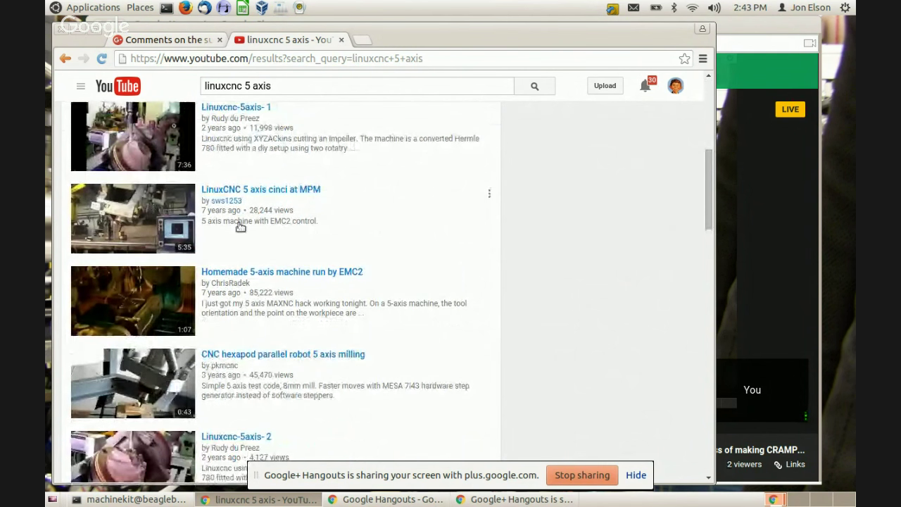
left_click(126, 224)
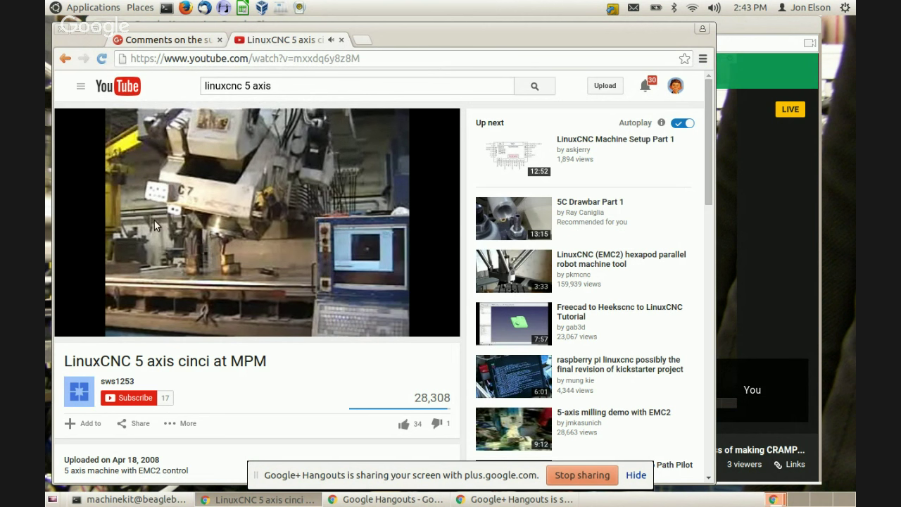
mouse_move(164, 186)
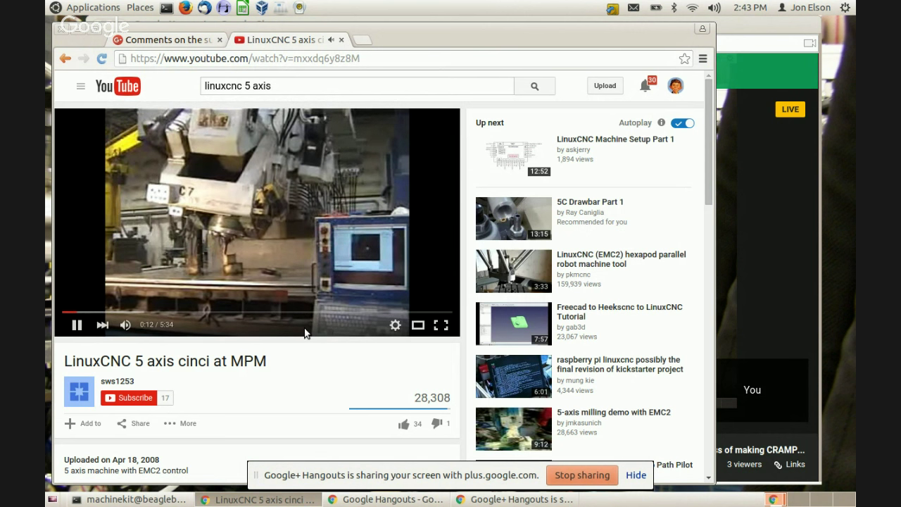
left_click(441, 325)
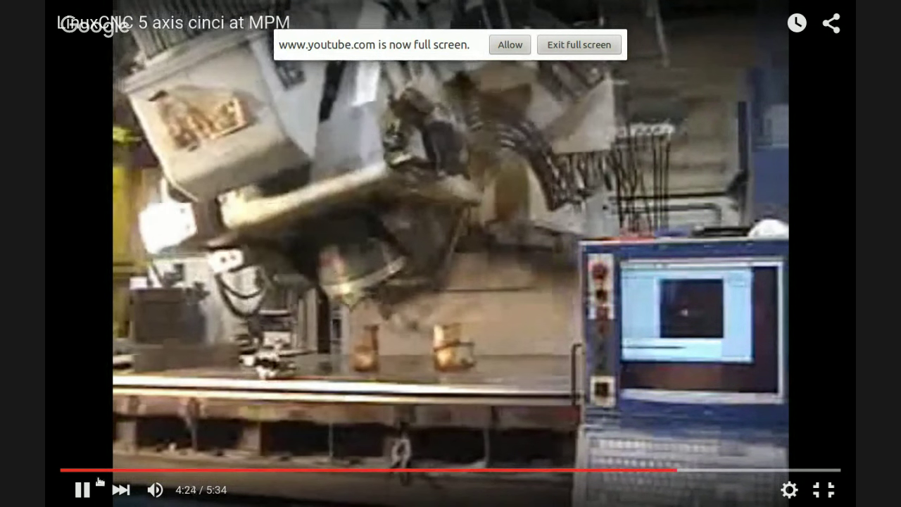
Pause and exit full screen, then play 'LinuxCNC 5 axis cinci ball test' full screen.
key("space")
key("Escape")
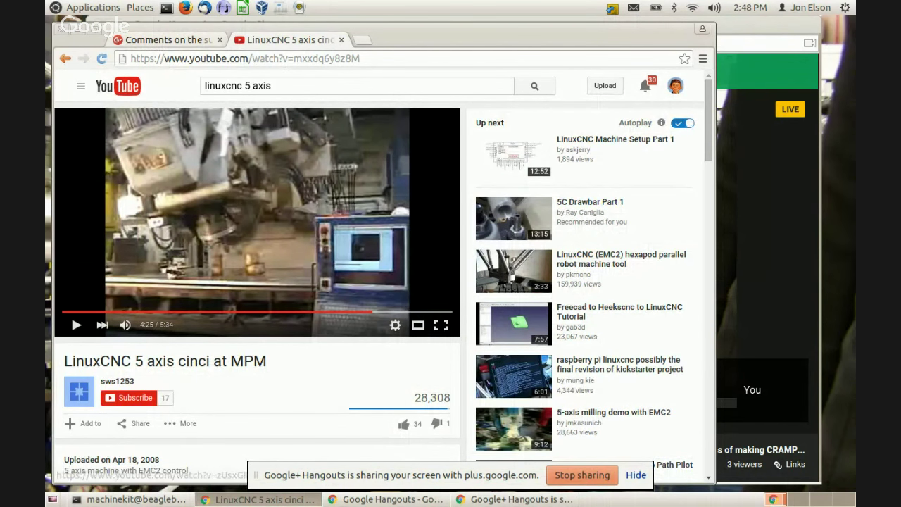
left_click_drag(707, 102, 722, 219)
left_click(532, 307)
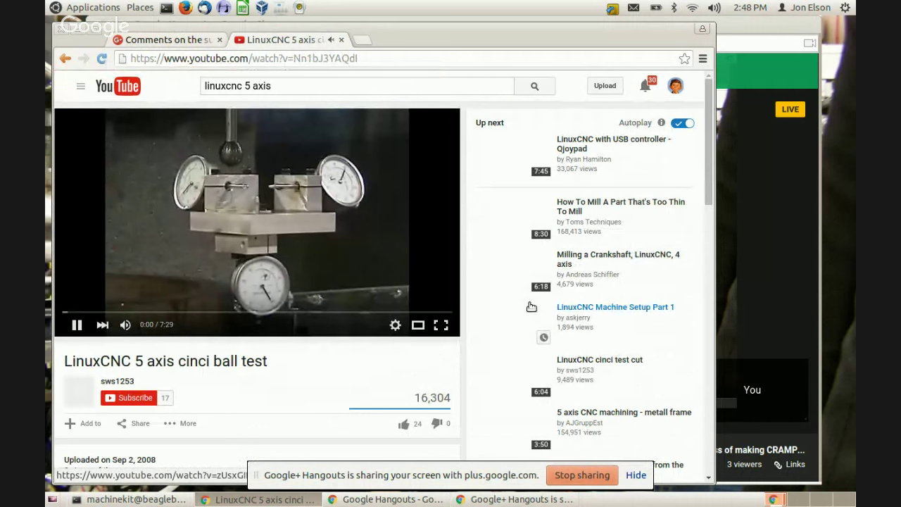
left_click(442, 325)
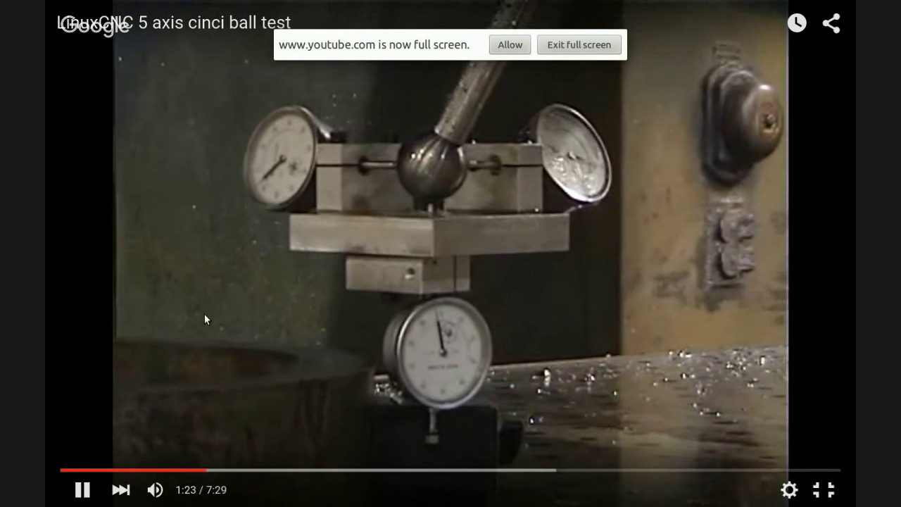
Pause the ball test video at 1:26.
left_click(84, 490)
Exit full screen and close the YouTube tab, returning to the Google+ event page.
key("Escape")
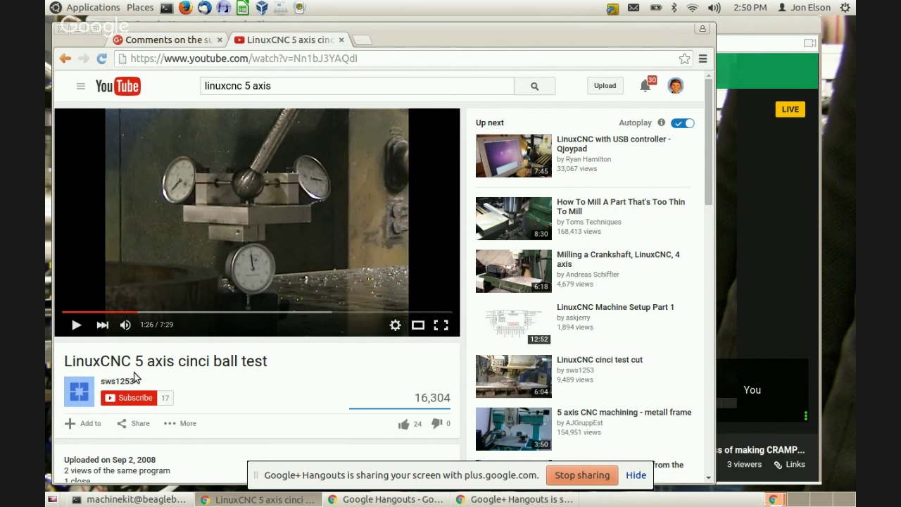
left_click(341, 40)
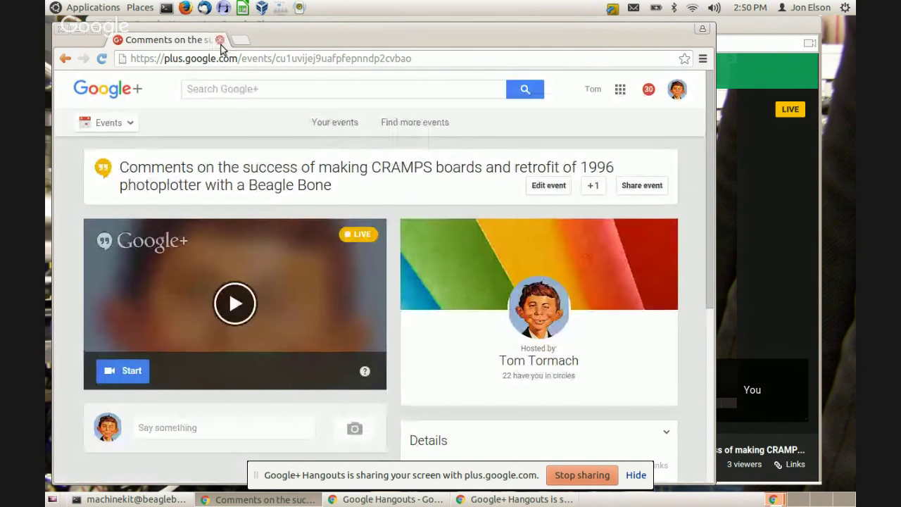